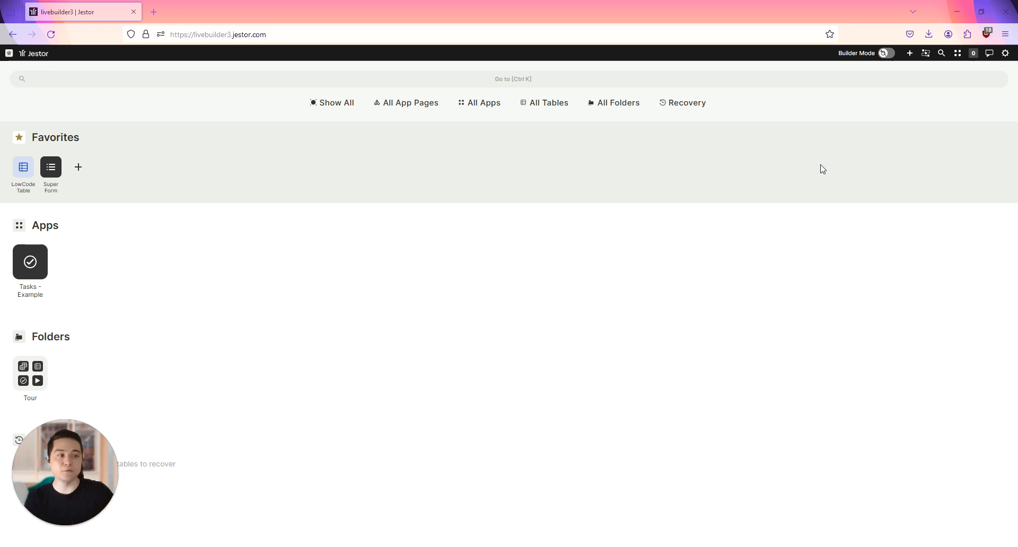
# Turn on Builder Mode and create a new blank table
pyautogui.click(887, 53)
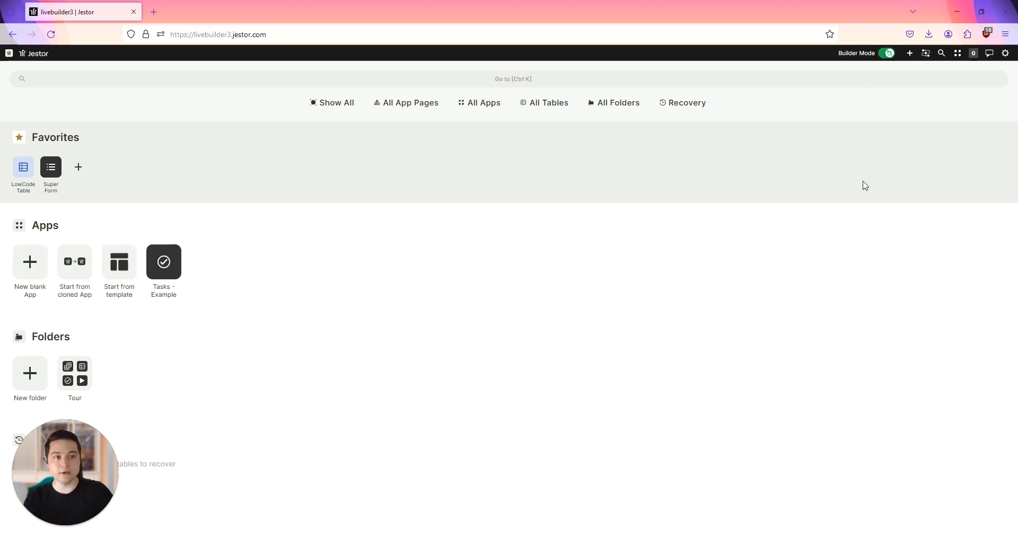
pyautogui.click(908, 53)
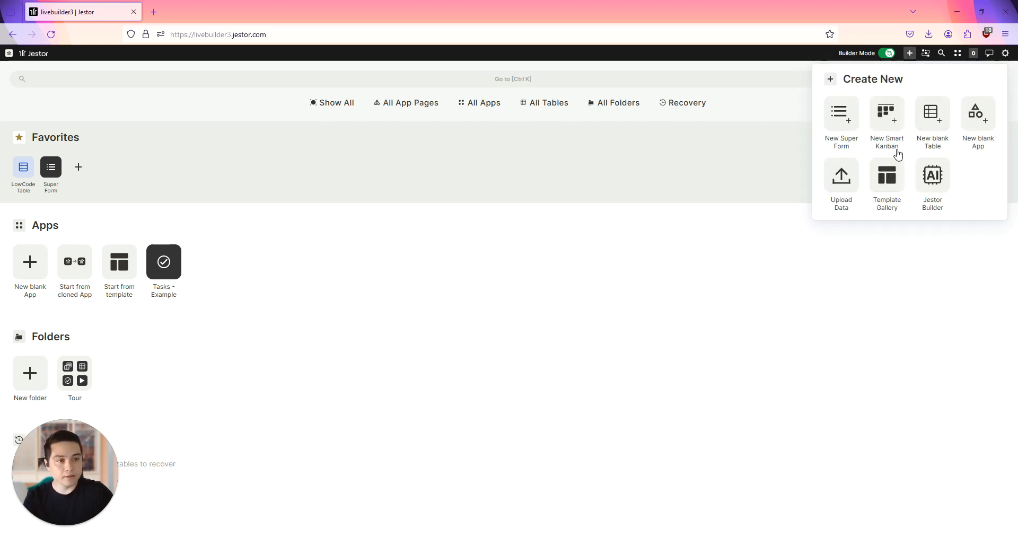
pyautogui.click(933, 124)
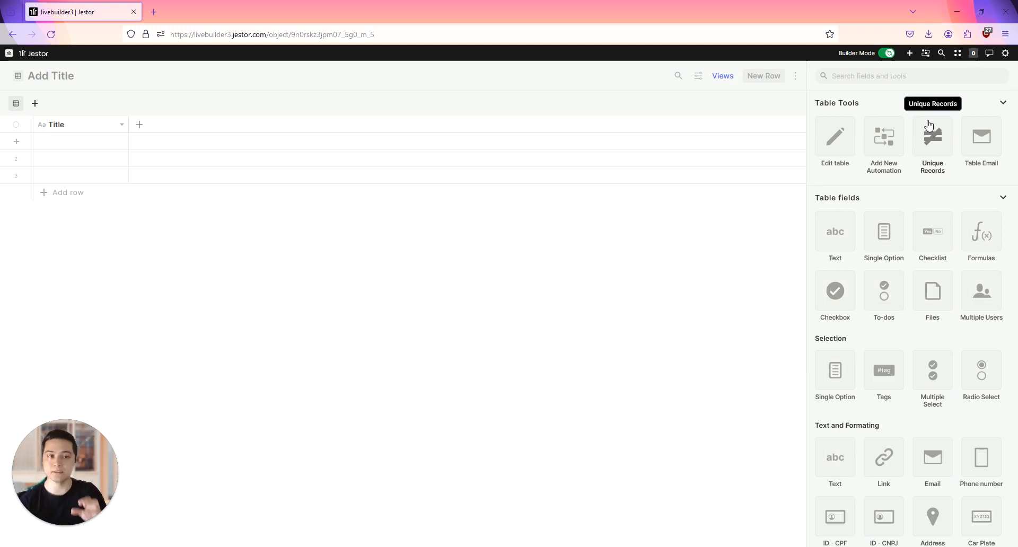
pyautogui.click(852, 147)
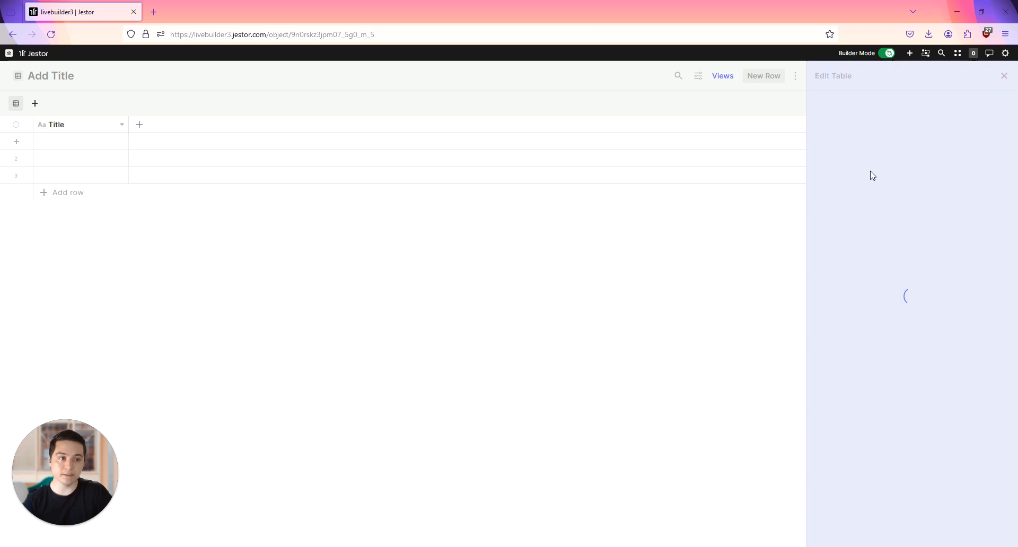
pyautogui.click(893, 171)
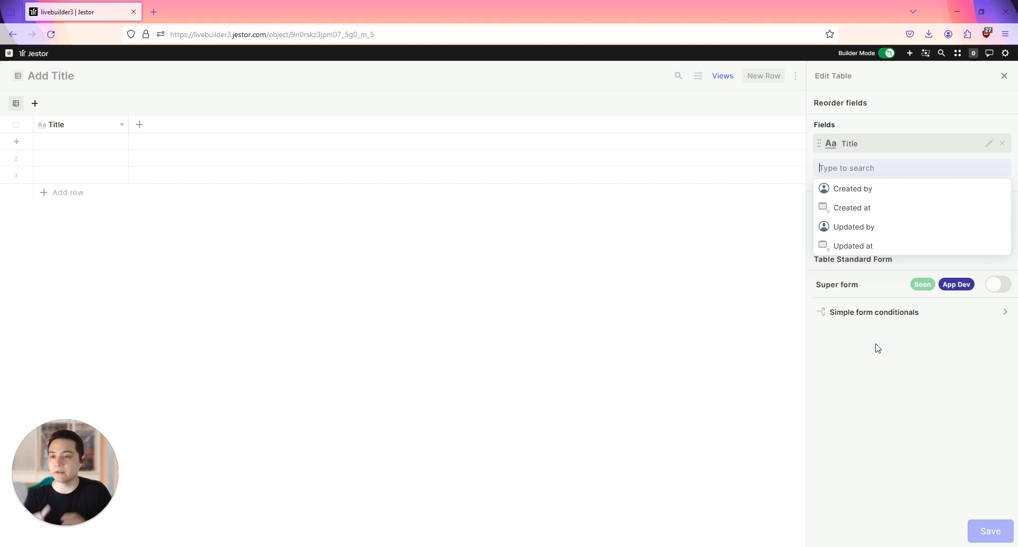
pyautogui.click(860, 380)
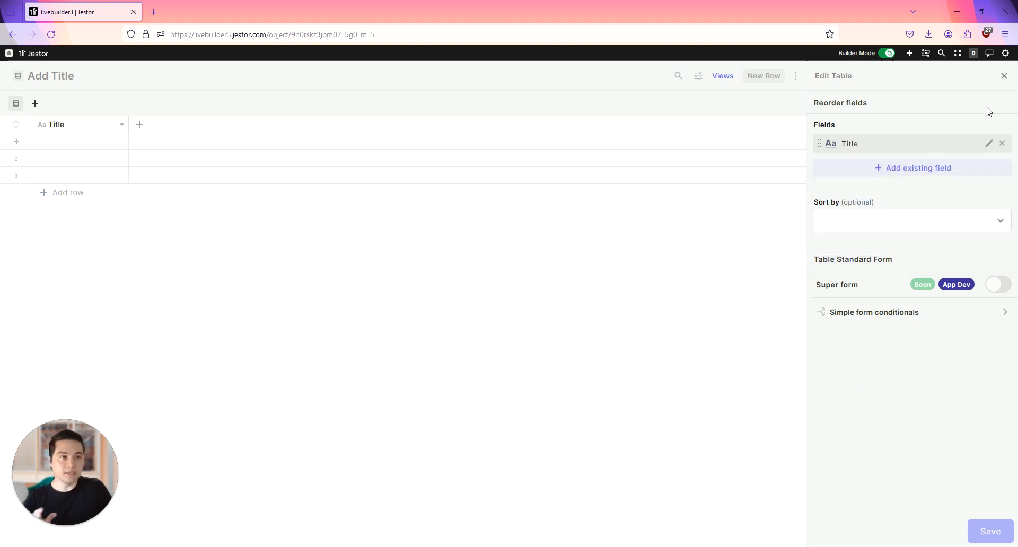
pyautogui.click(1004, 76)
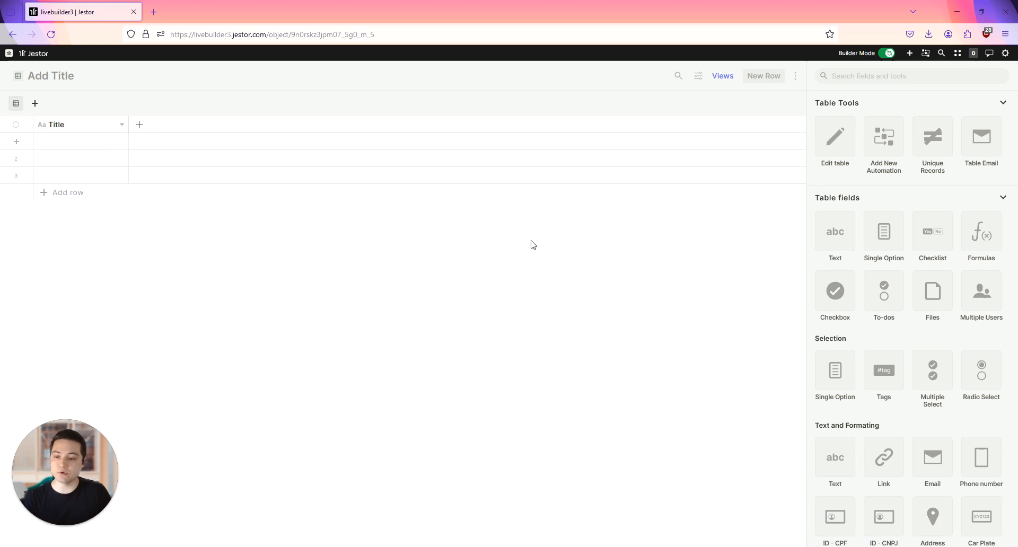
# Name the new table "Requests"
pyautogui.click(64, 81)
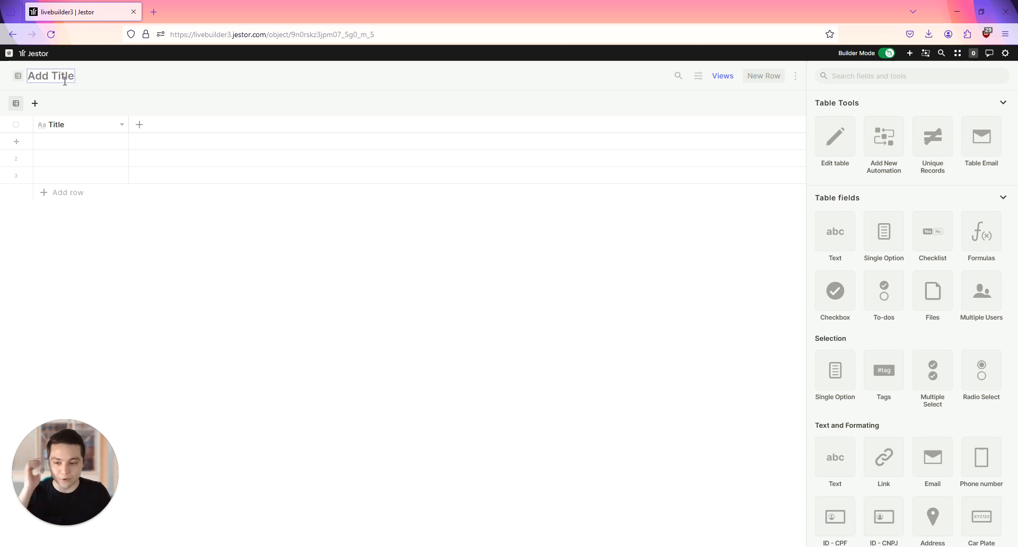
pyautogui.write('Requests')
pyautogui.click(236, 284)
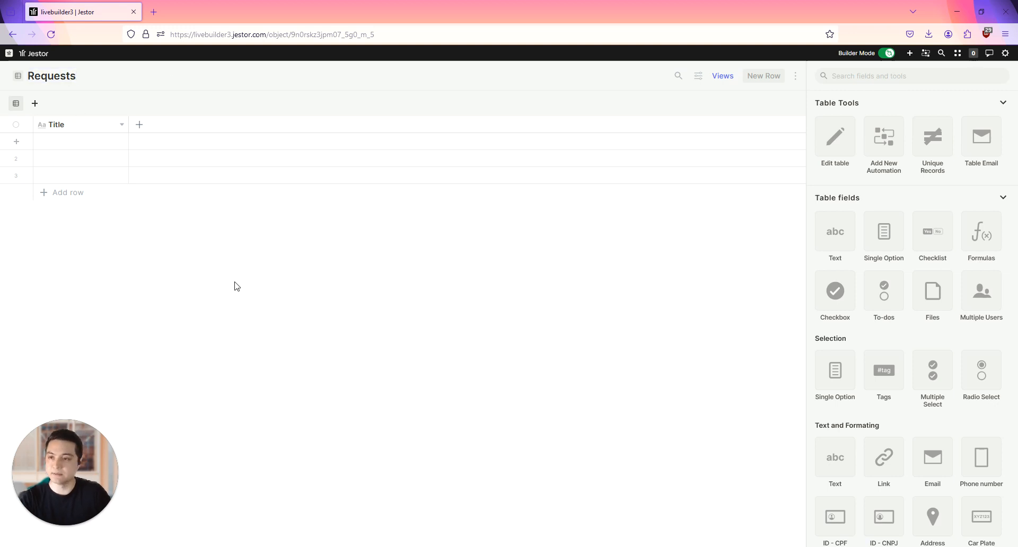
# Set the Requests table's icon to the memo-and-pencil emoji, found by searching "paper", on a black background, and save it
pyautogui.click(19, 80)
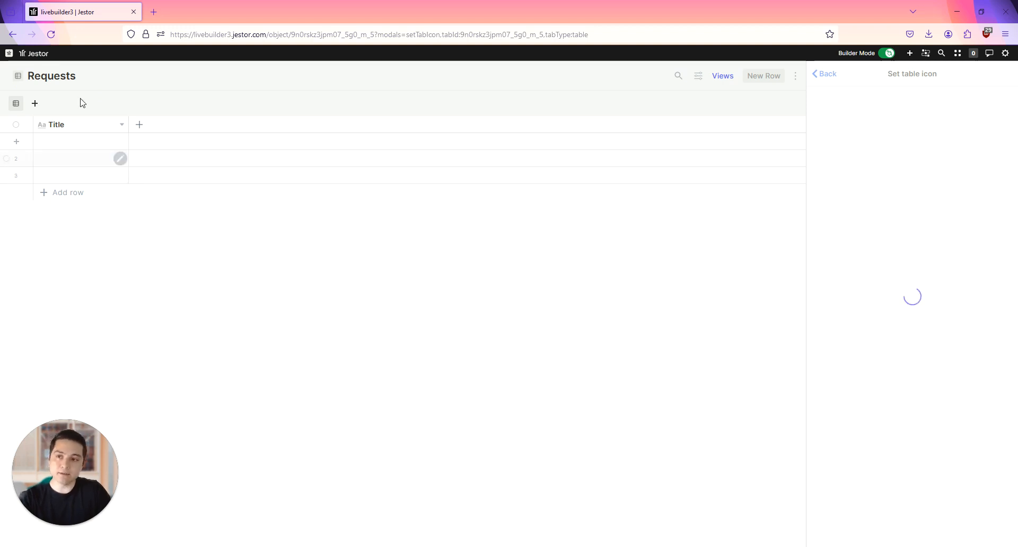
pyautogui.click(827, 77)
pyautogui.click(19, 81)
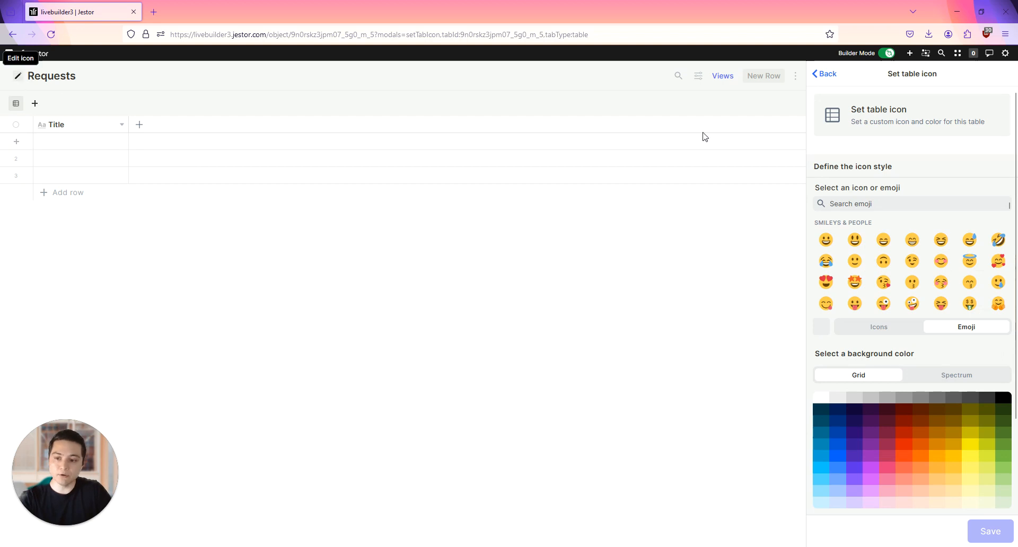
pyautogui.scroll(-2, 910, 265)
pyautogui.click(1002, 399)
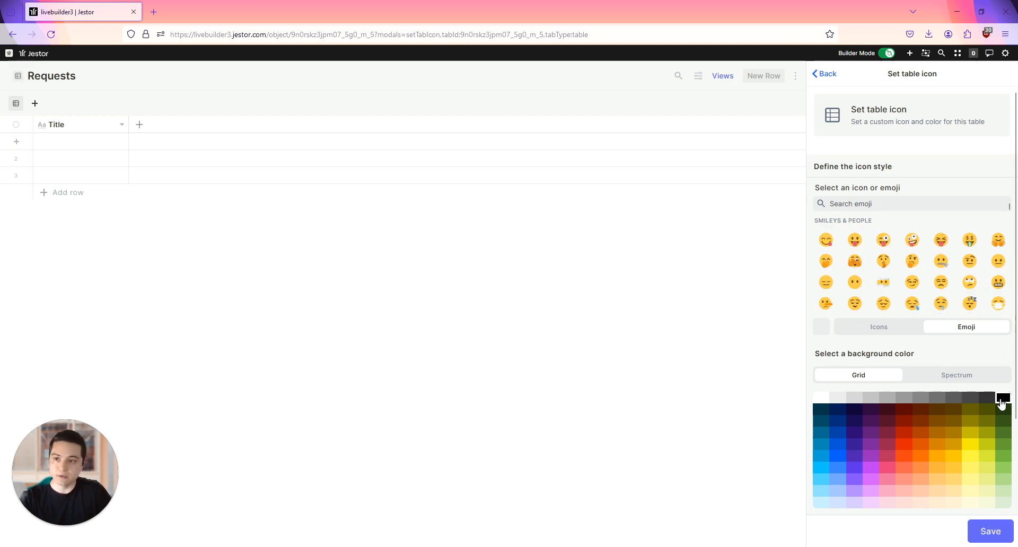
pyautogui.click(879, 331)
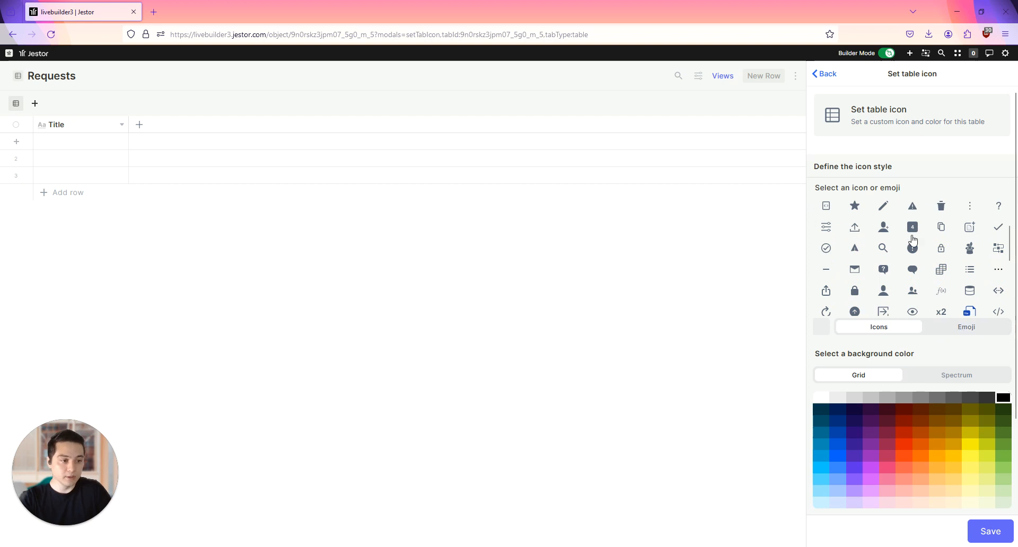
pyautogui.click(974, 326)
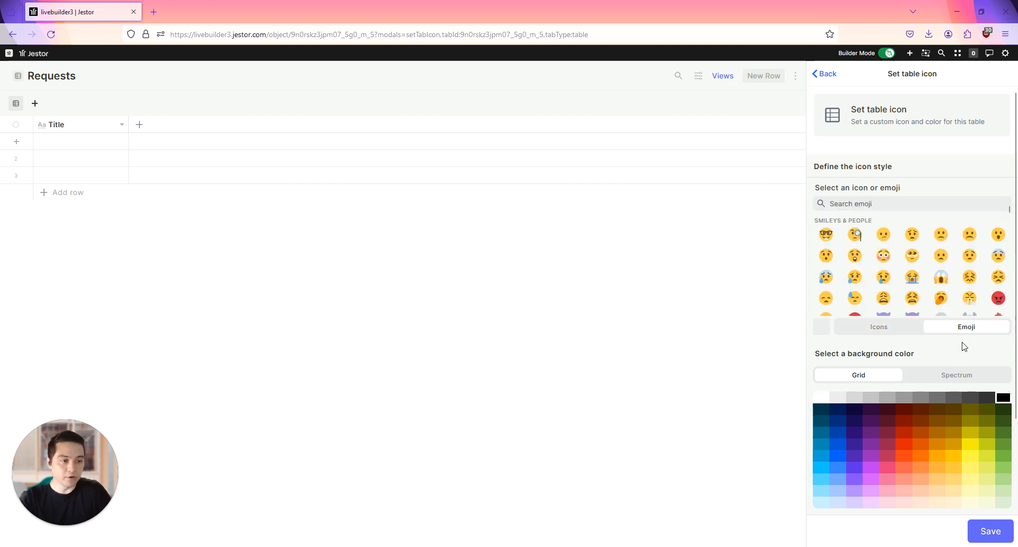
pyautogui.click(921, 205)
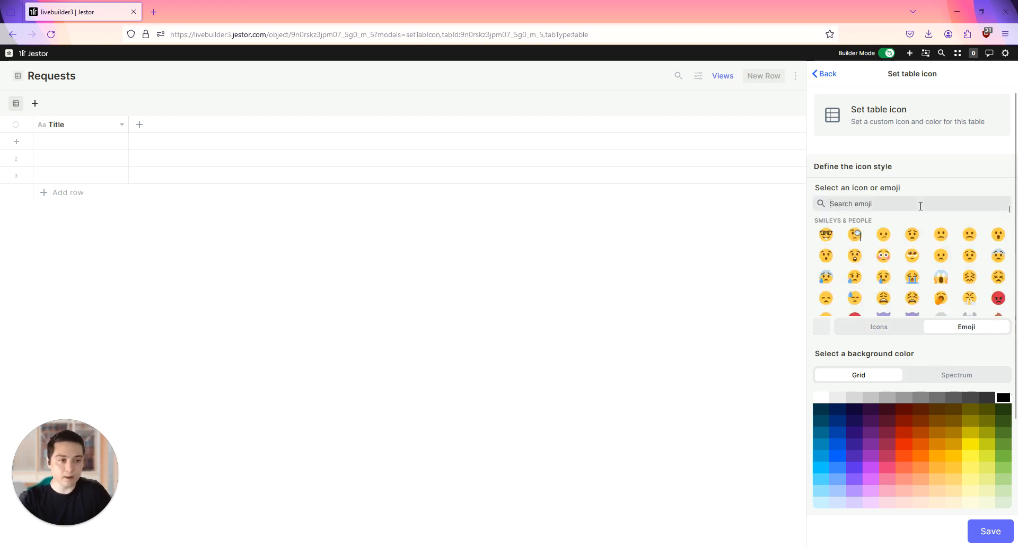
pyautogui.write('paper')
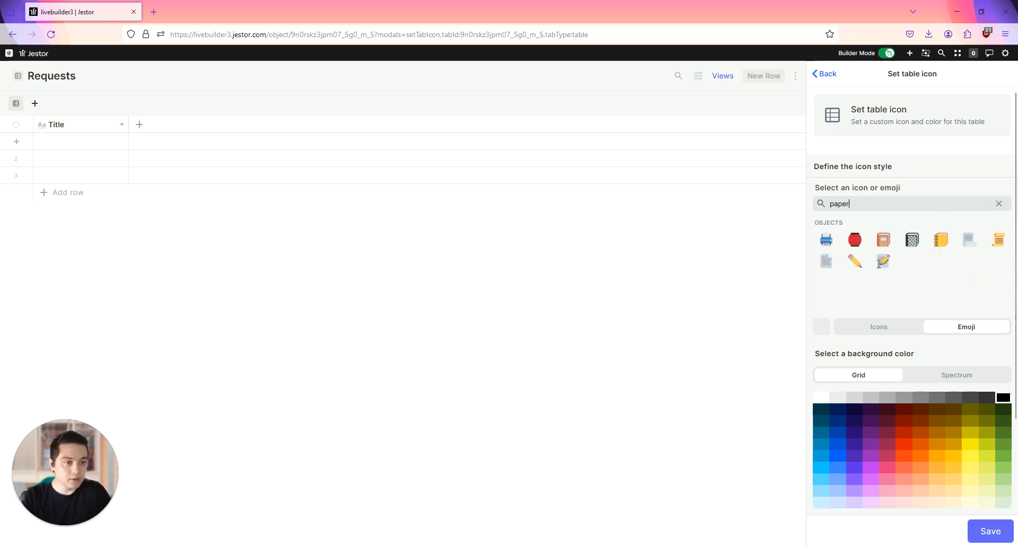
pyautogui.click(879, 263)
pyautogui.scroll(-2, 916, 388)
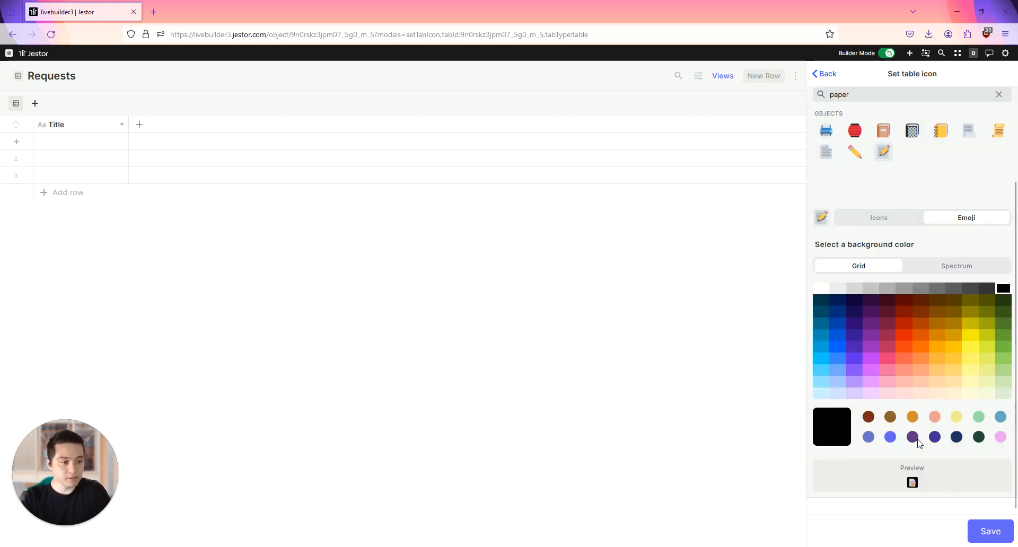
pyautogui.click(991, 531)
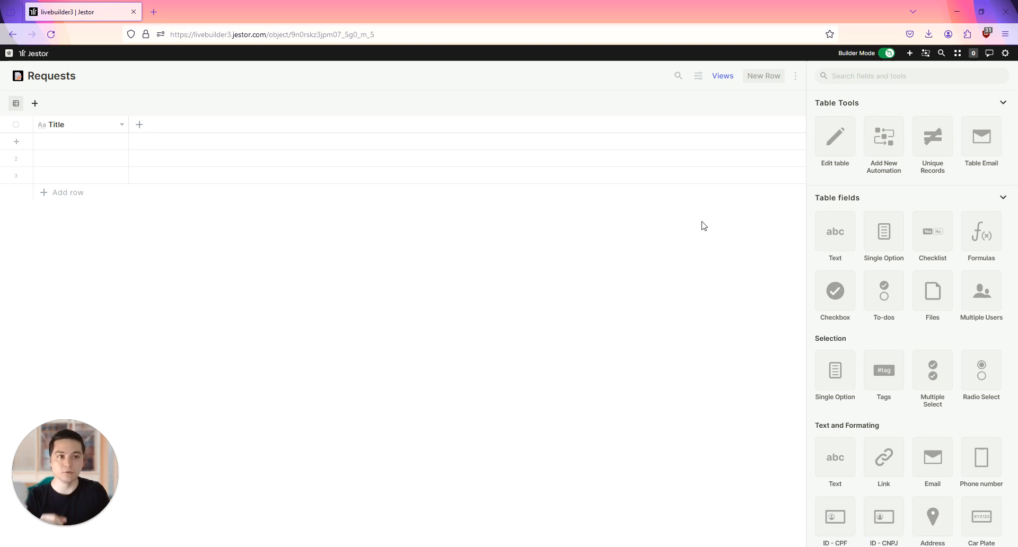
# Create another blank table and save its icon as the orange folder-divider emoji, found by searching "stati", on a black background
pyautogui.click(910, 53)
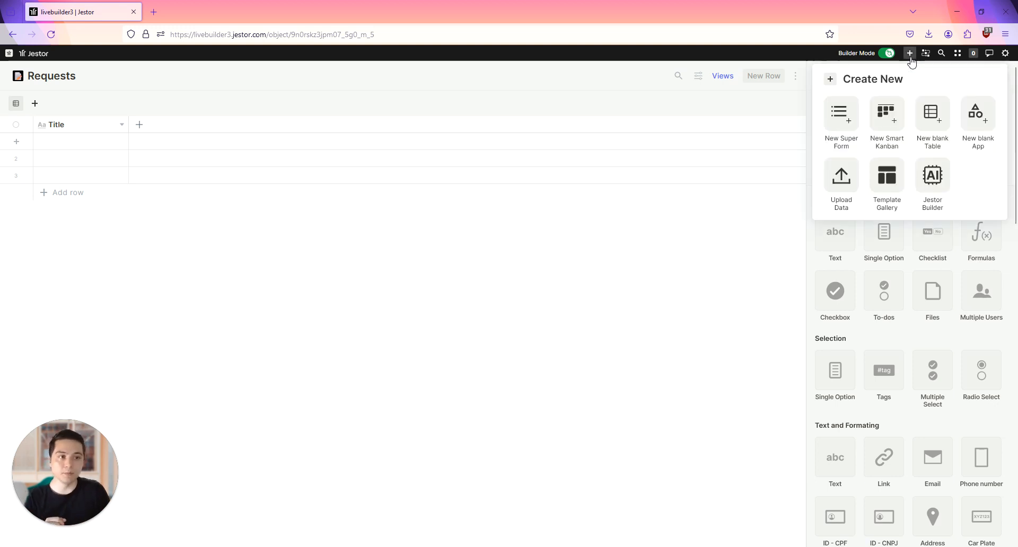
pyautogui.click(932, 117)
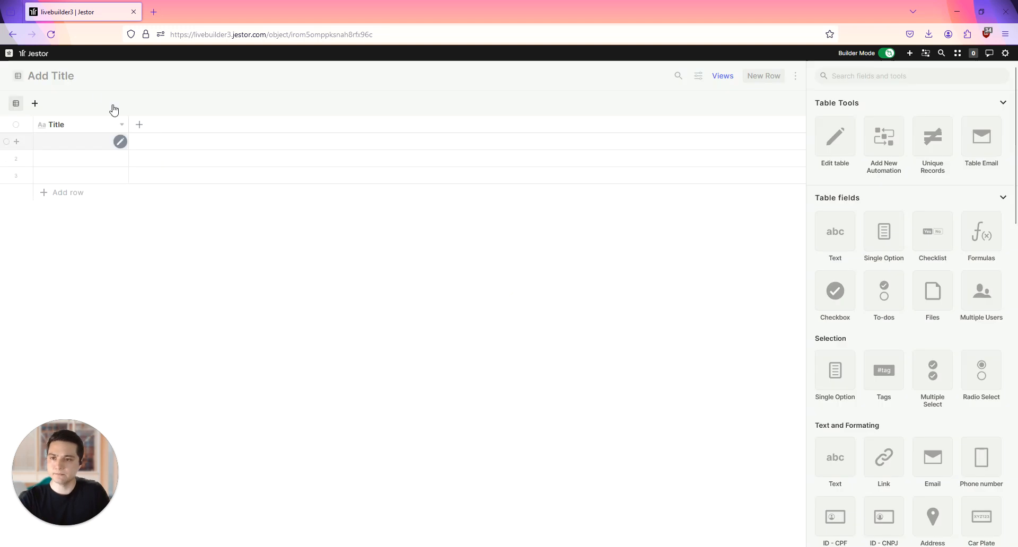
pyautogui.click(18, 75)
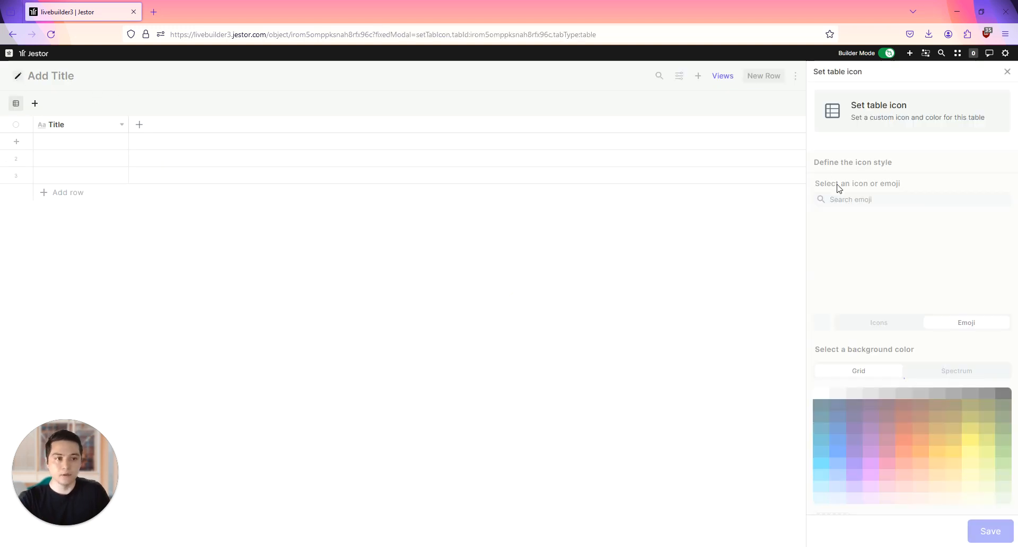
pyautogui.click(1004, 393)
pyautogui.click(893, 201)
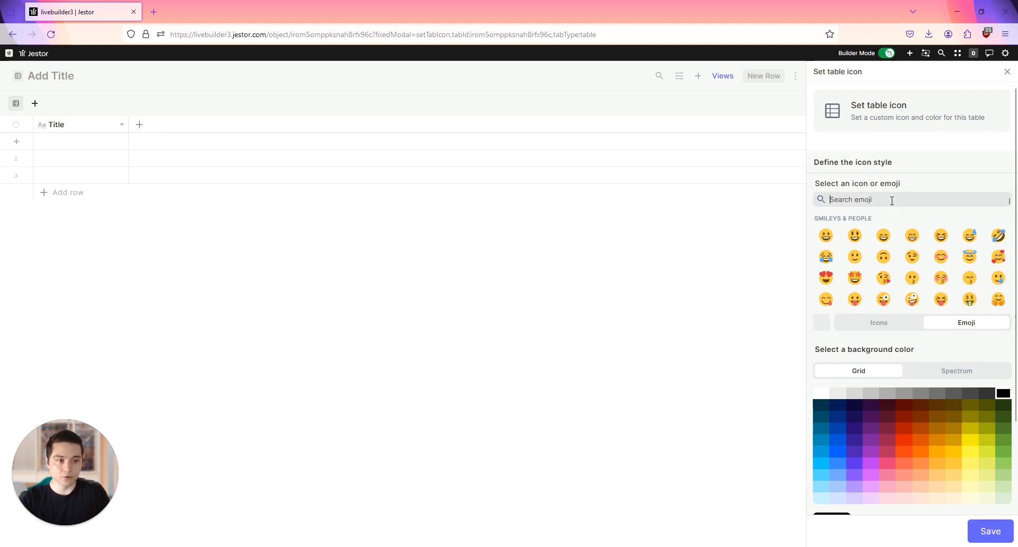
pyautogui.write('stati')
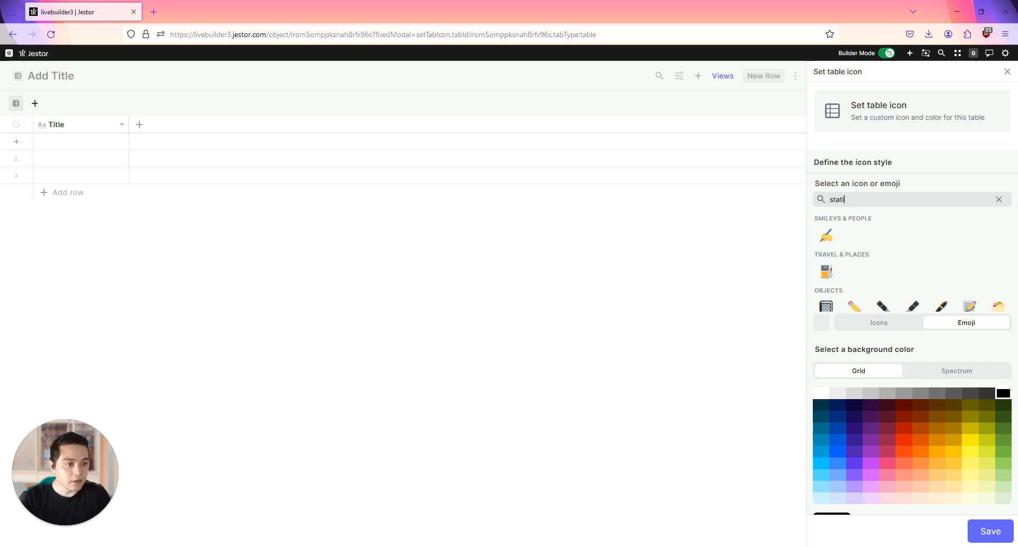
pyautogui.scroll(-1, 912, 265)
pyautogui.click(998, 260)
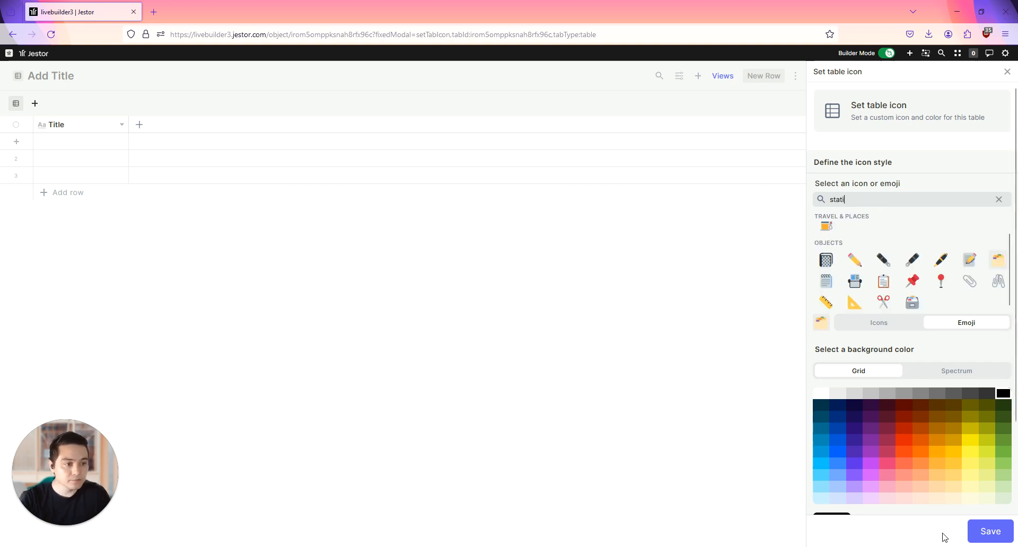
pyautogui.click(985, 537)
# Name the second table "Categories"
pyautogui.click(59, 75)
pyautogui.write('Categories')
pyautogui.click(295, 268)
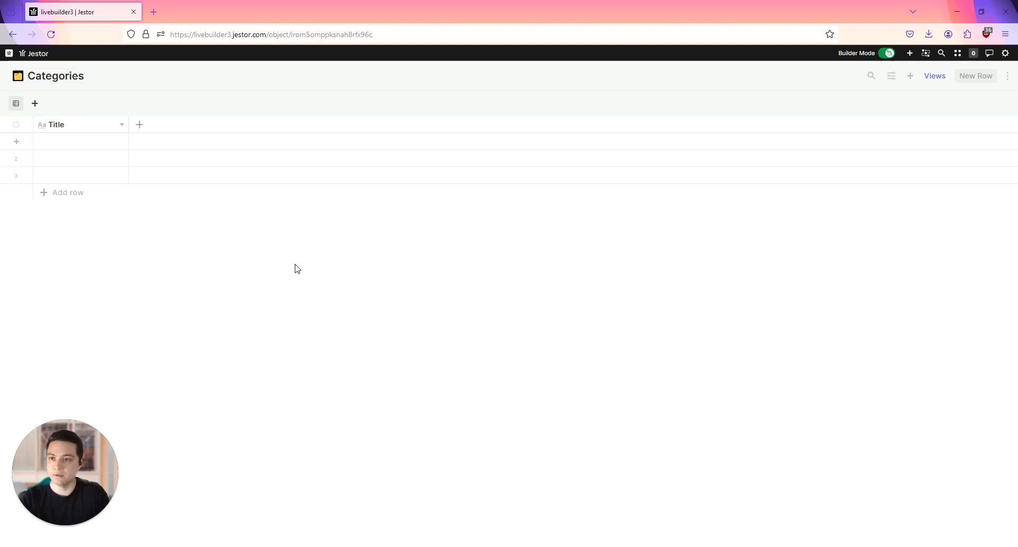